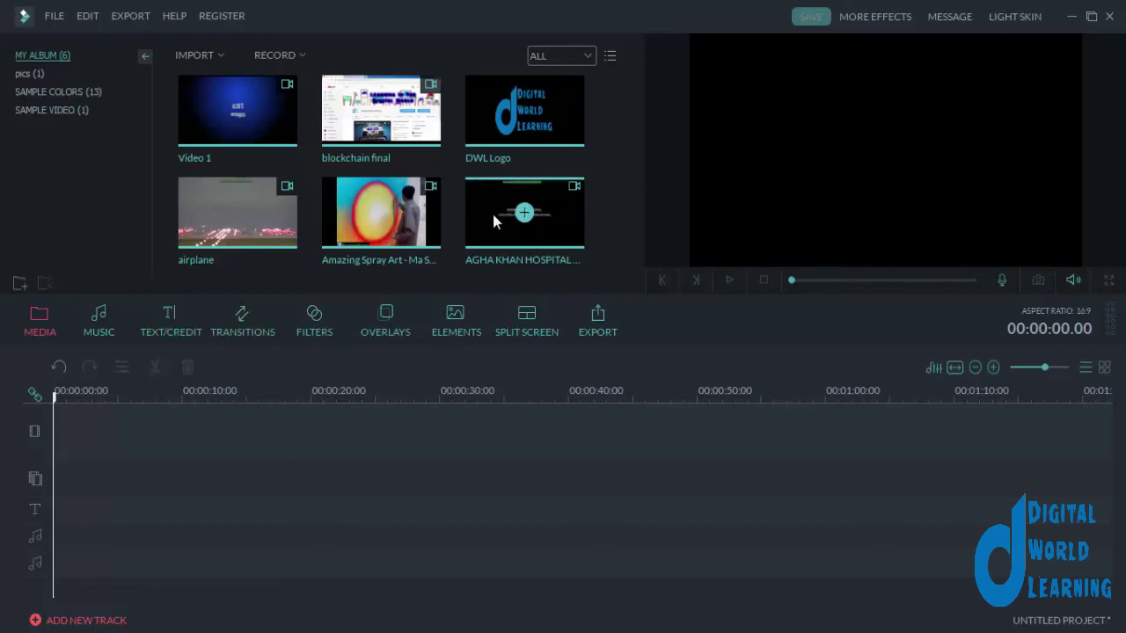
Place the AGHA KHAN HOSPITAL clip on the video track, zoom to fit, and move the playhead to about 00:00:09.19
drag(492, 212, 221, 442)
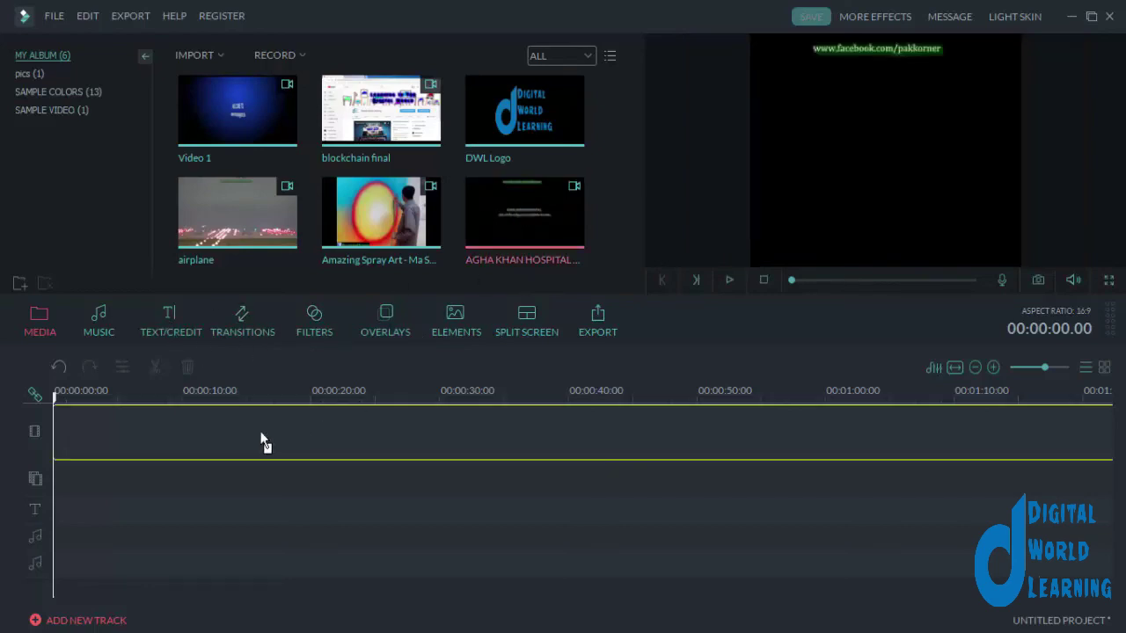
click(955, 370)
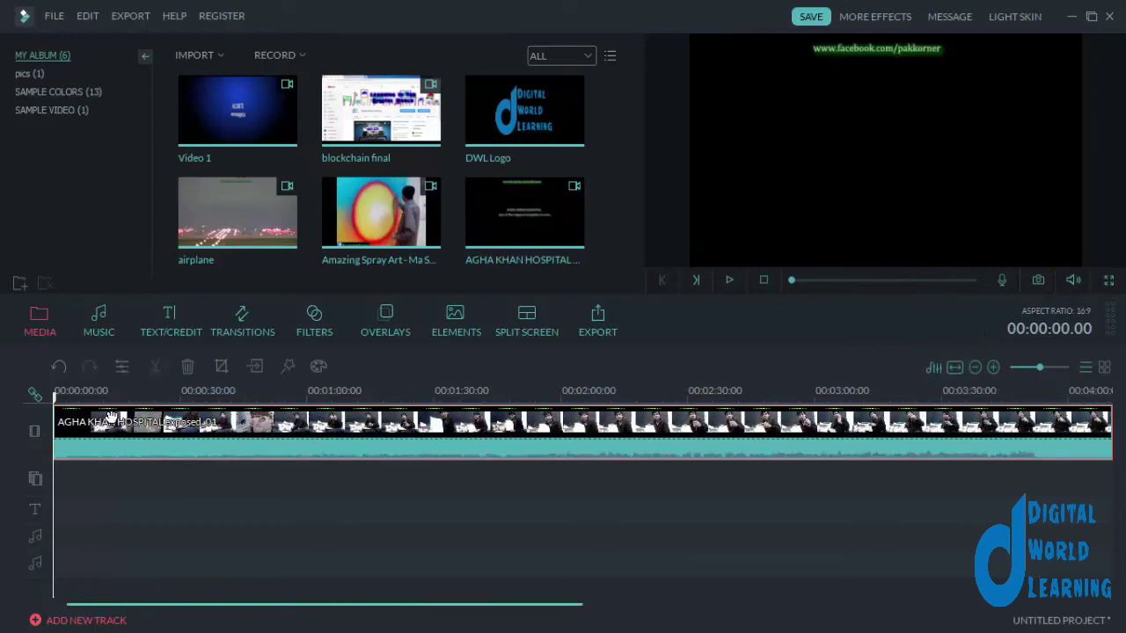
drag(55, 396, 94, 396)
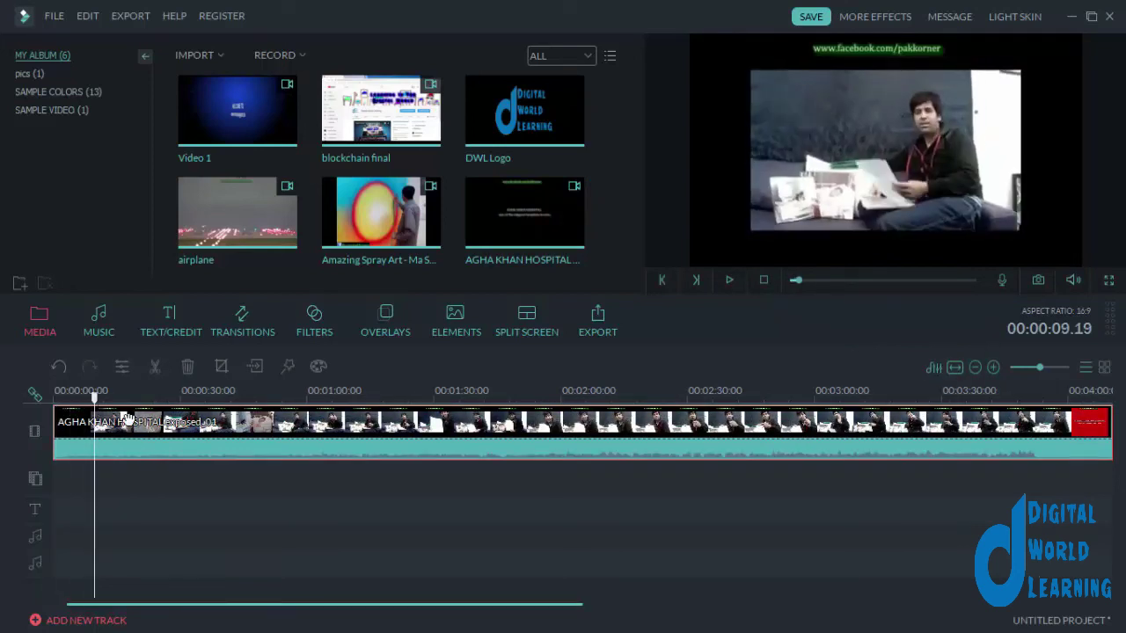
right_click(303, 444)
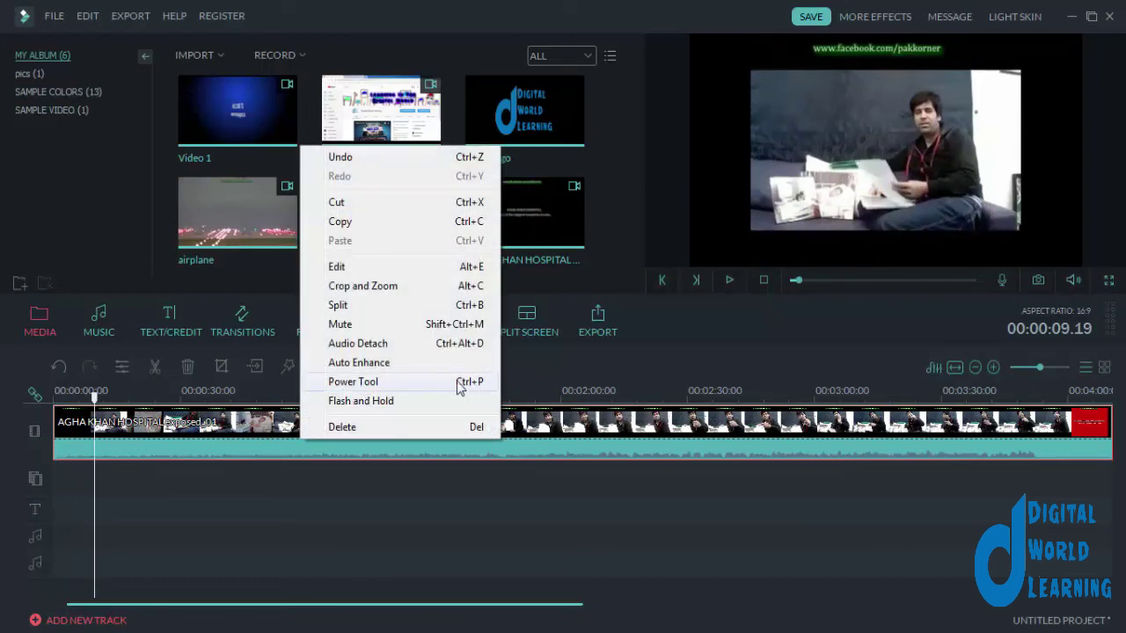
Dismiss the clip's context menu and bring up the Power Tool window for the clip
click(574, 359)
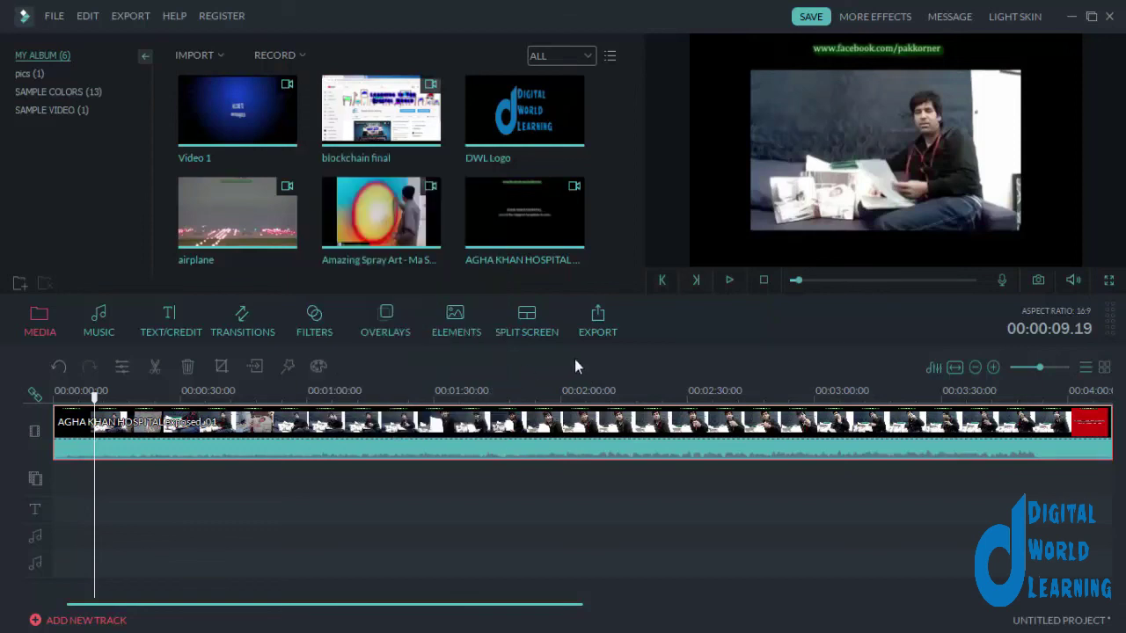
click(284, 372)
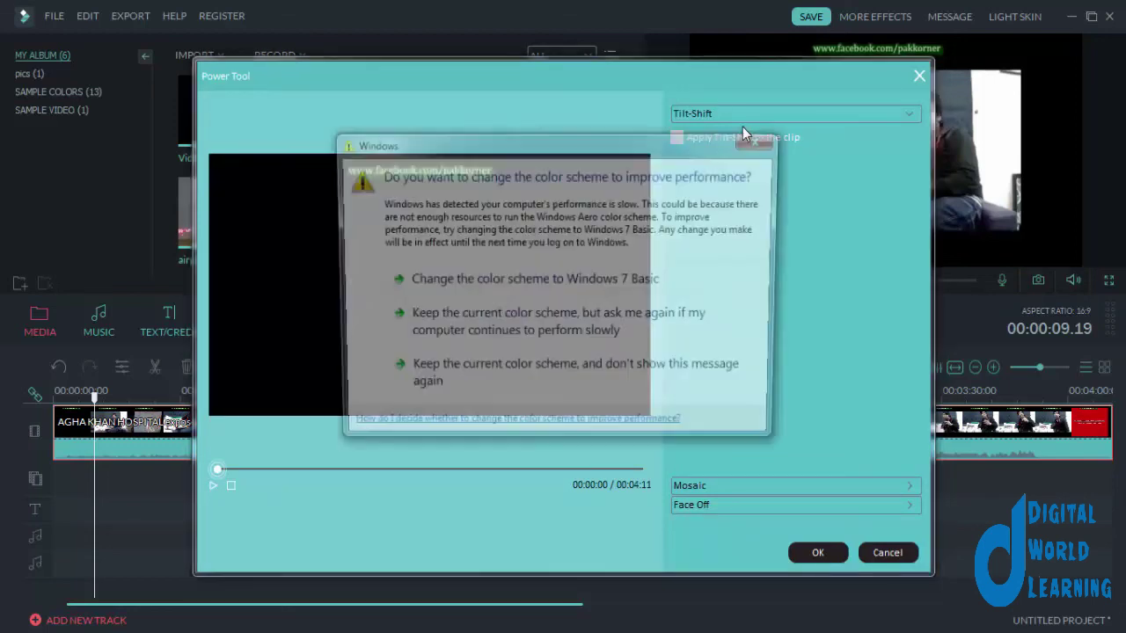
Apply Tilt-Shift to the clip and shift its focus band to the right
click(774, 141)
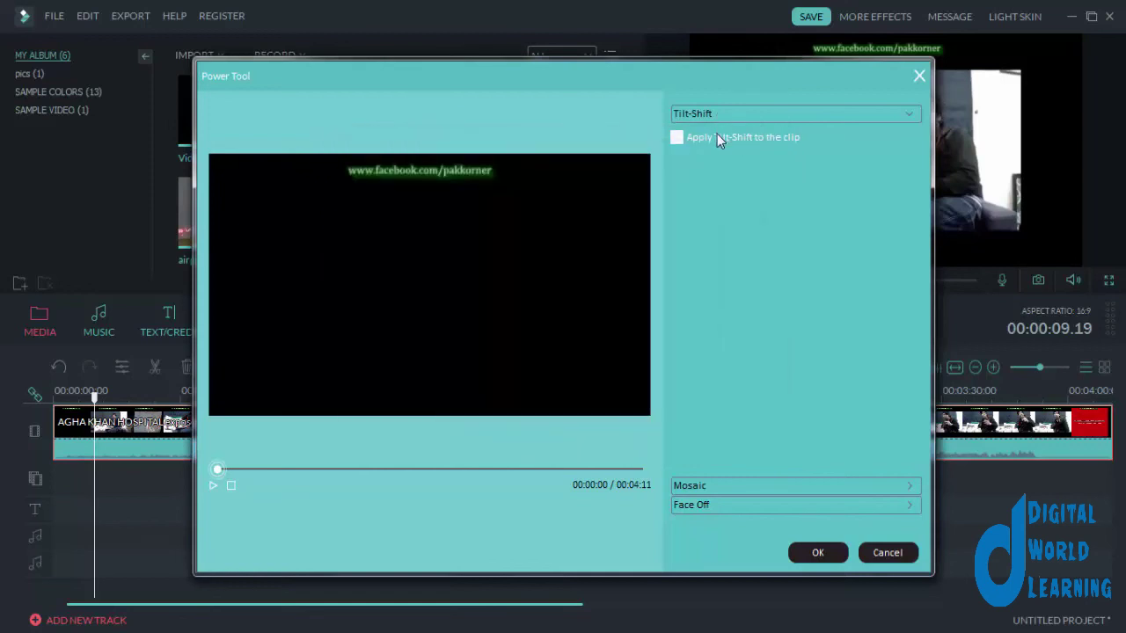
click(717, 138)
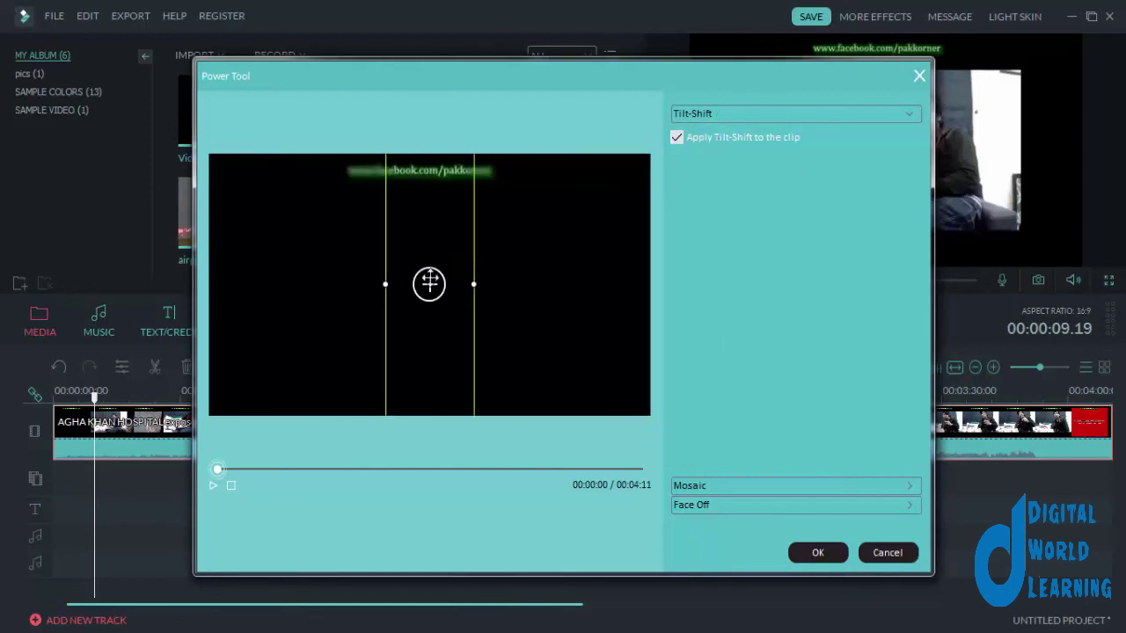
mouse_move(429, 284)
mouse_down()
mouse_move(493, 286)
mouse_move(451, 236)
mouse_move(412, 261)
mouse_up()
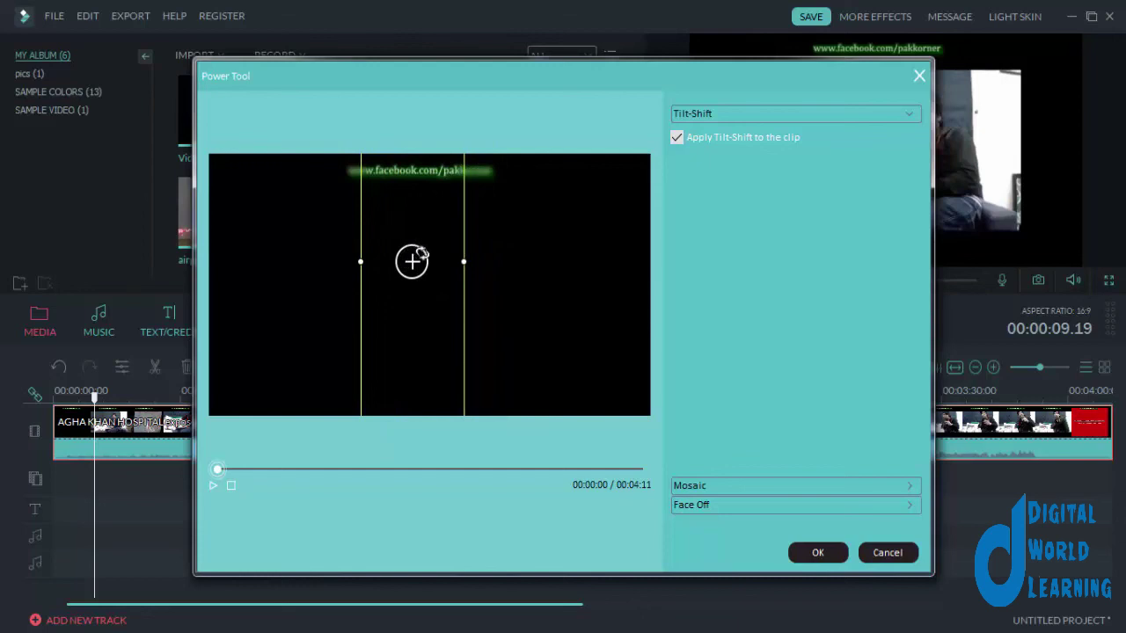
drag(411, 262, 449, 266)
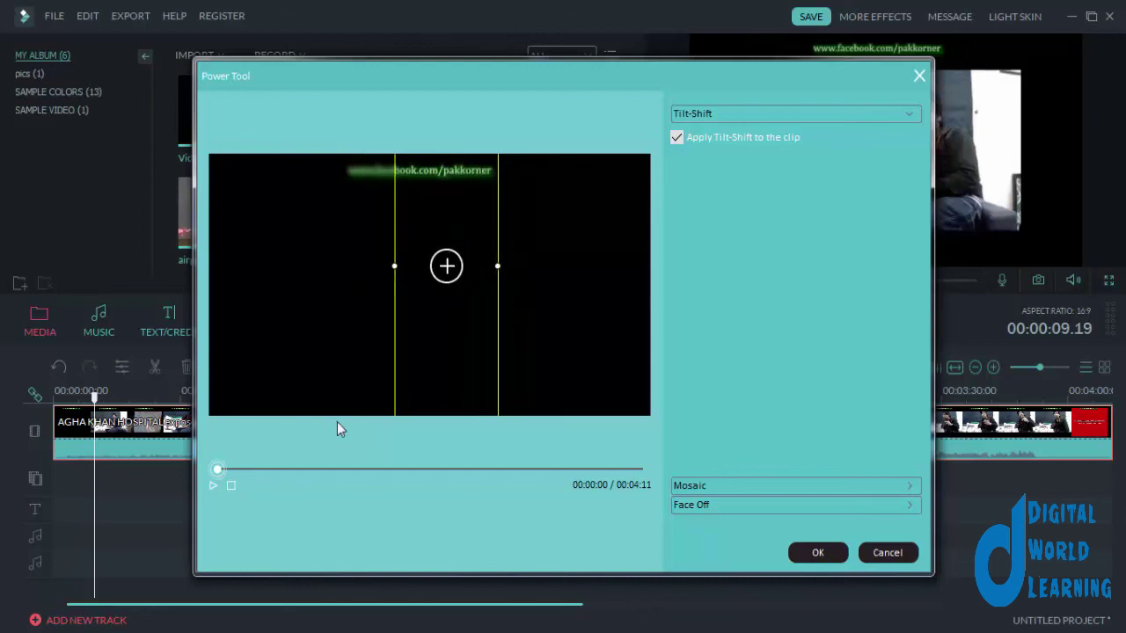
At 00:01:05, move and angle the focus band over the speaker, then turn Tilt-Shift off
click(326, 470)
drag(445, 266, 545, 266)
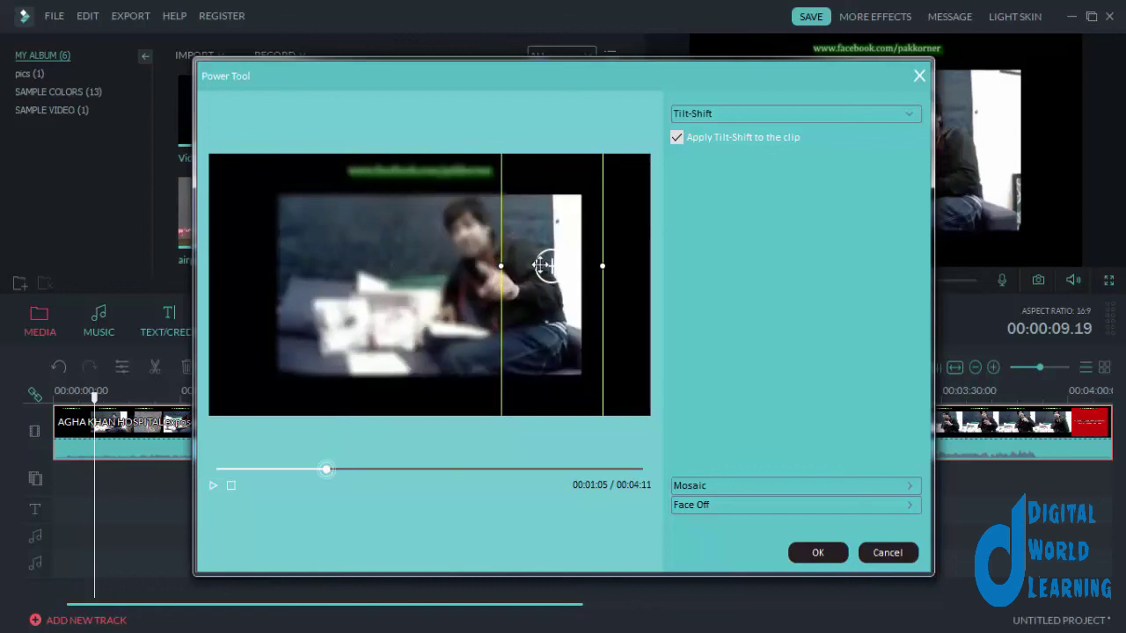
drag(533, 263, 556, 267)
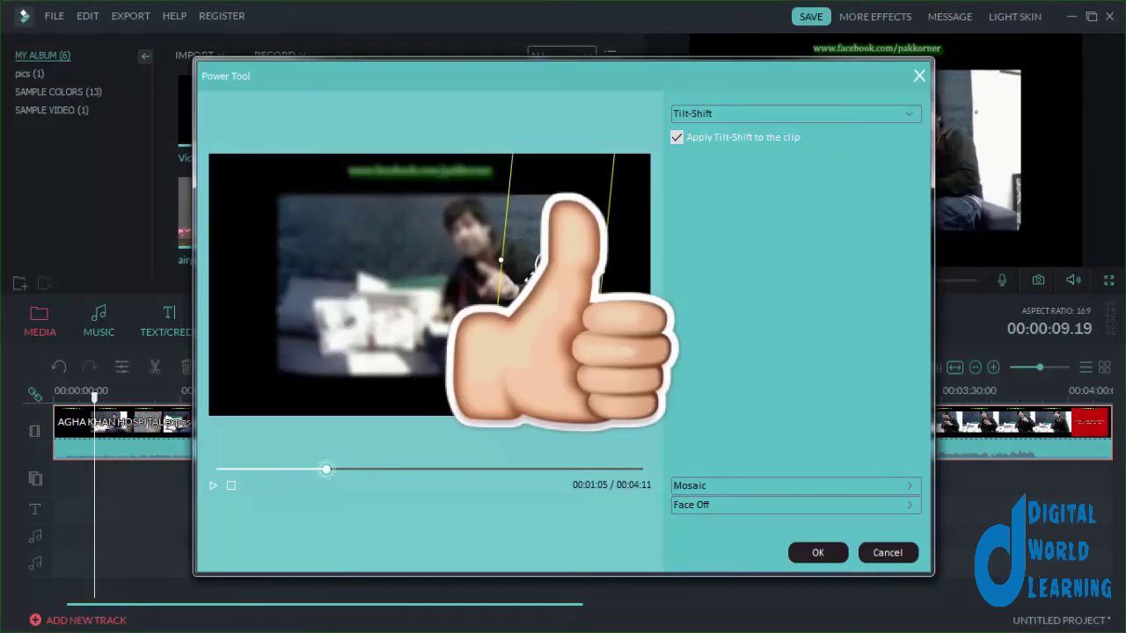
drag(534, 264, 535, 261)
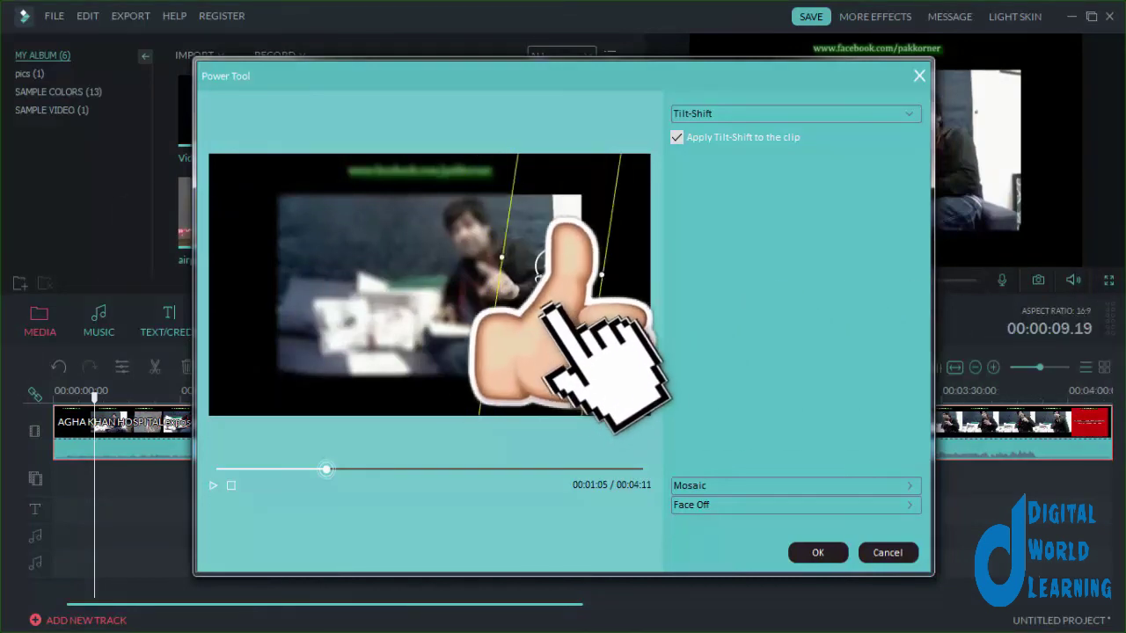
click(676, 137)
Apply Mosaic to the clip and position a mosaic box over the speaker's face
click(720, 486)
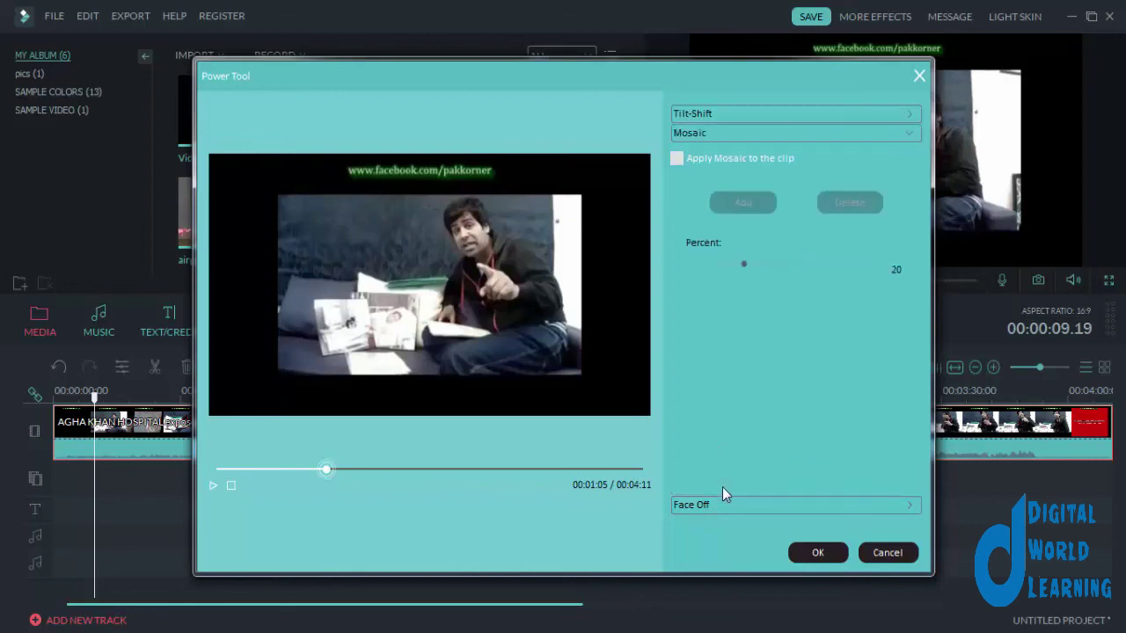
click(717, 159)
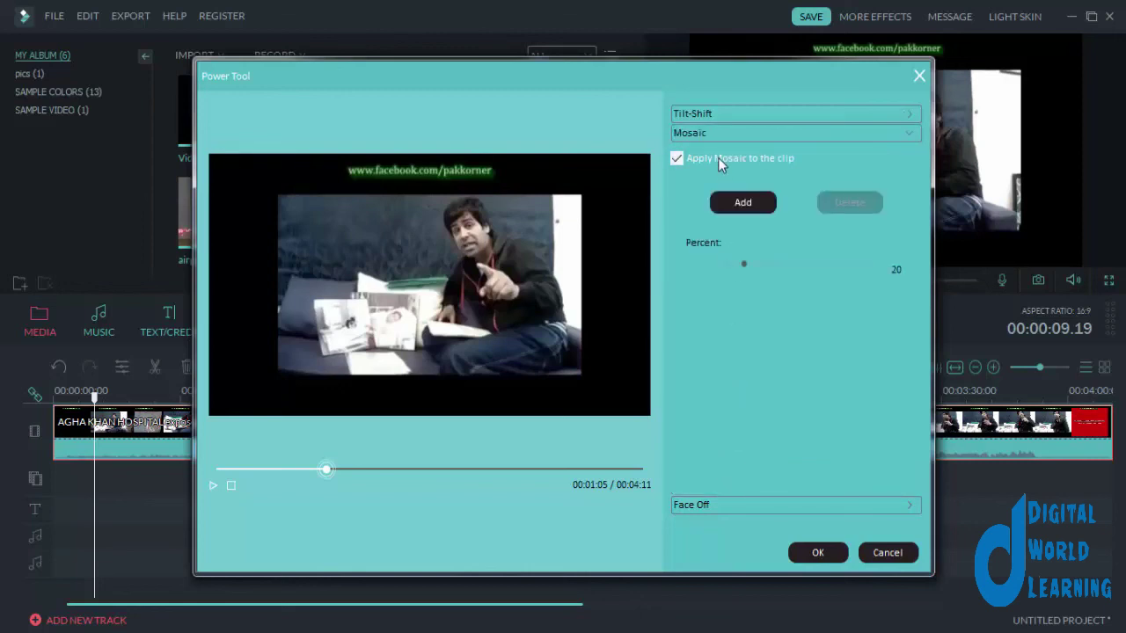
click(730, 208)
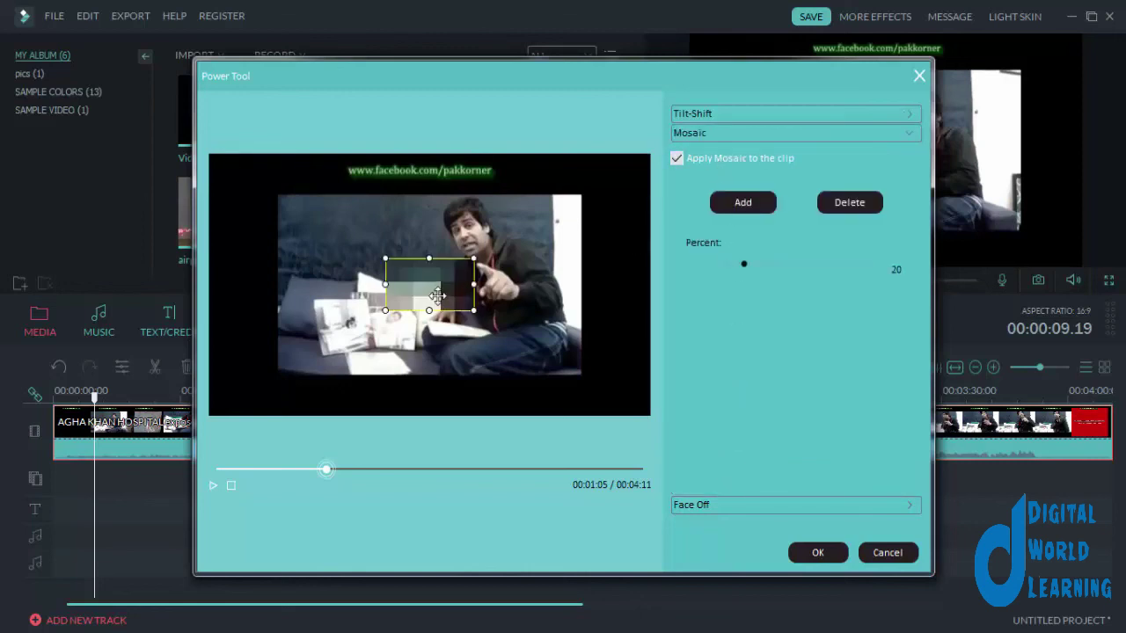
drag(437, 299, 470, 238)
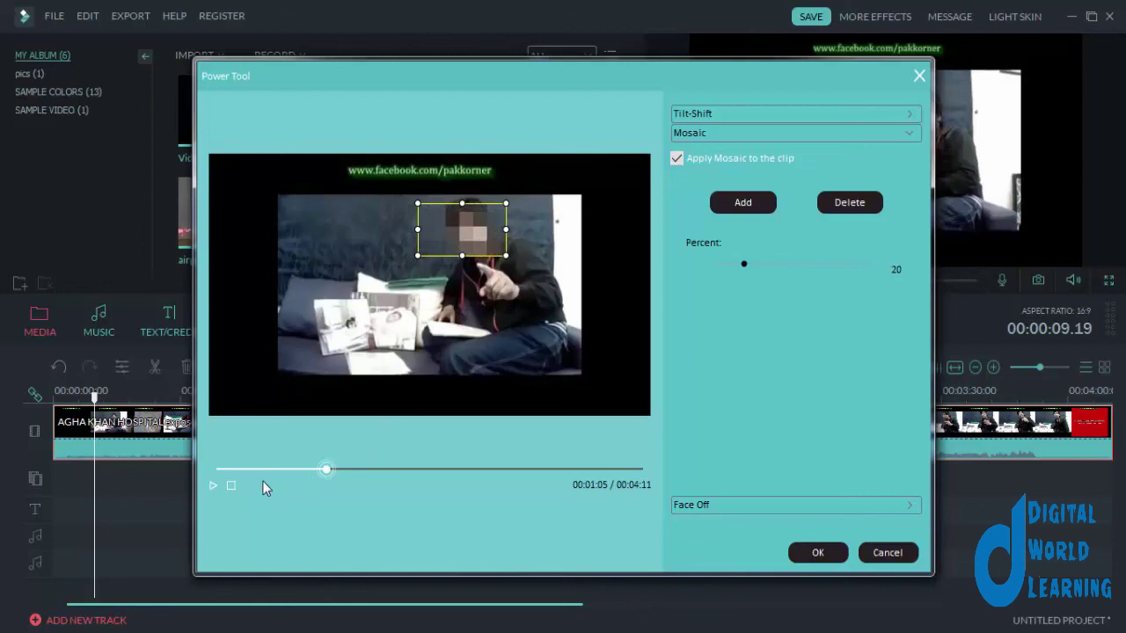
Preview the mosaic at several points, including about 00:00:34, then turn Mosaic off and expand Face Off
click(219, 486)
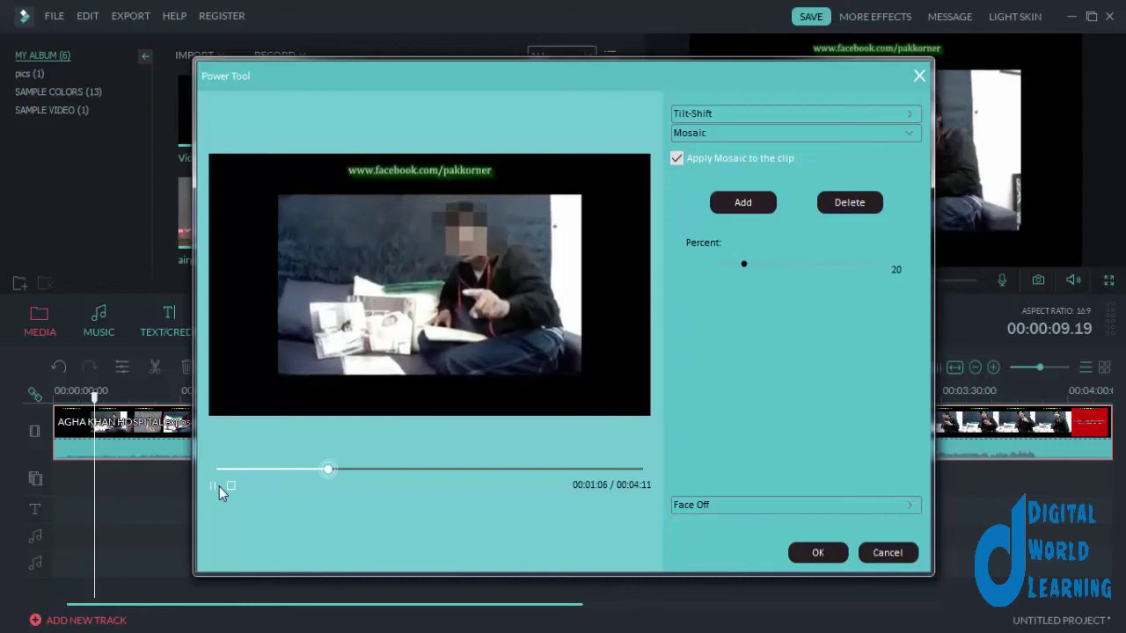
drag(353, 470, 547, 469)
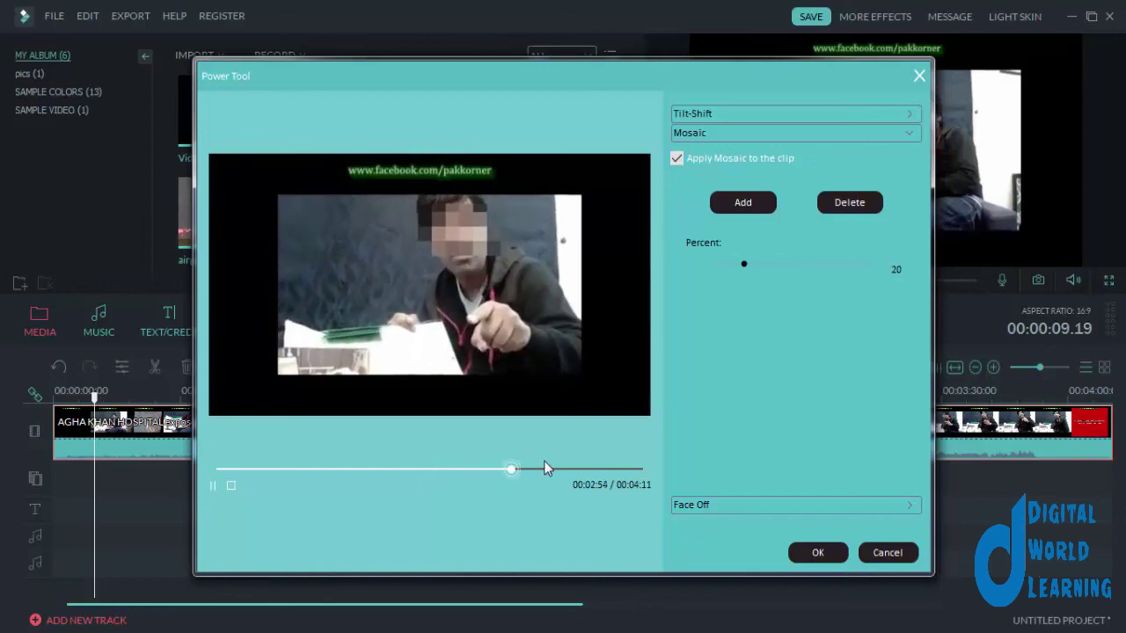
click(276, 470)
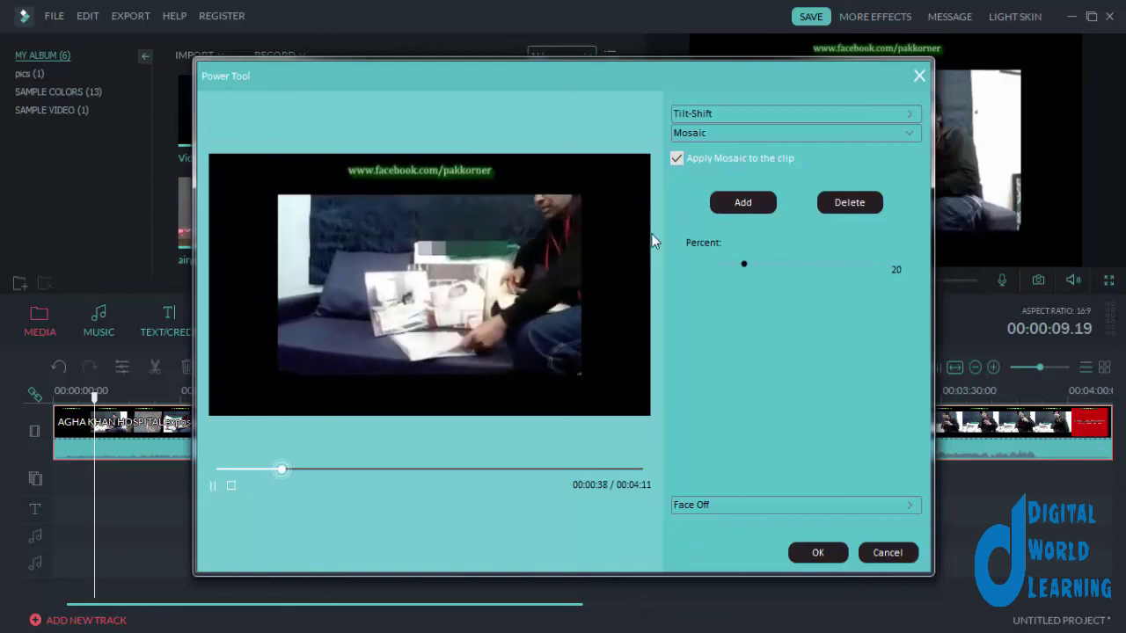
click(678, 163)
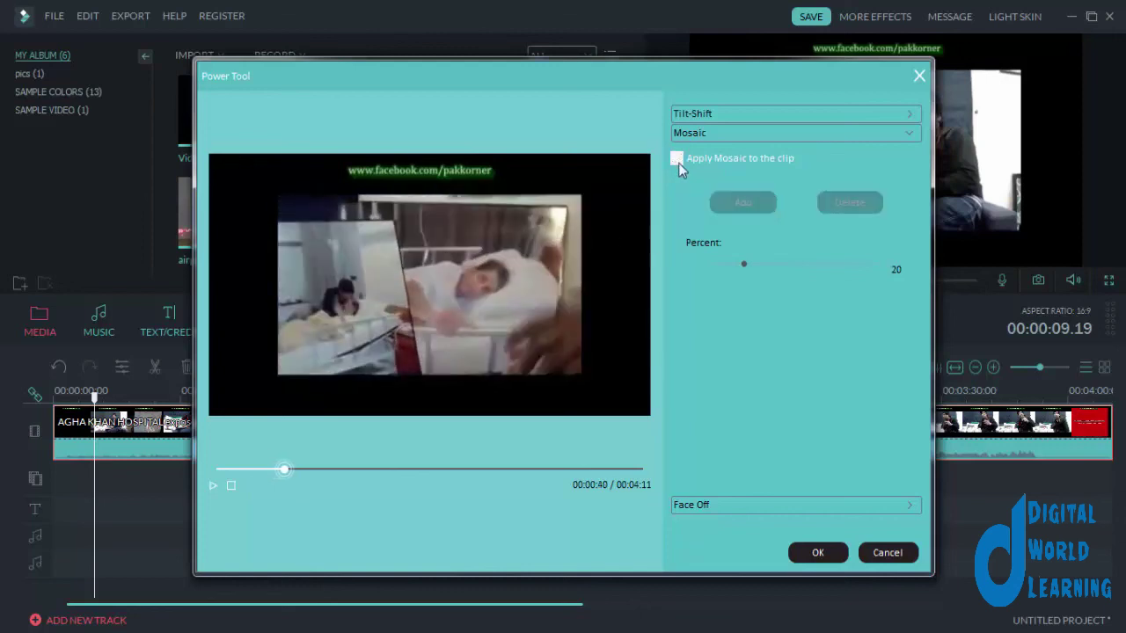
click(726, 504)
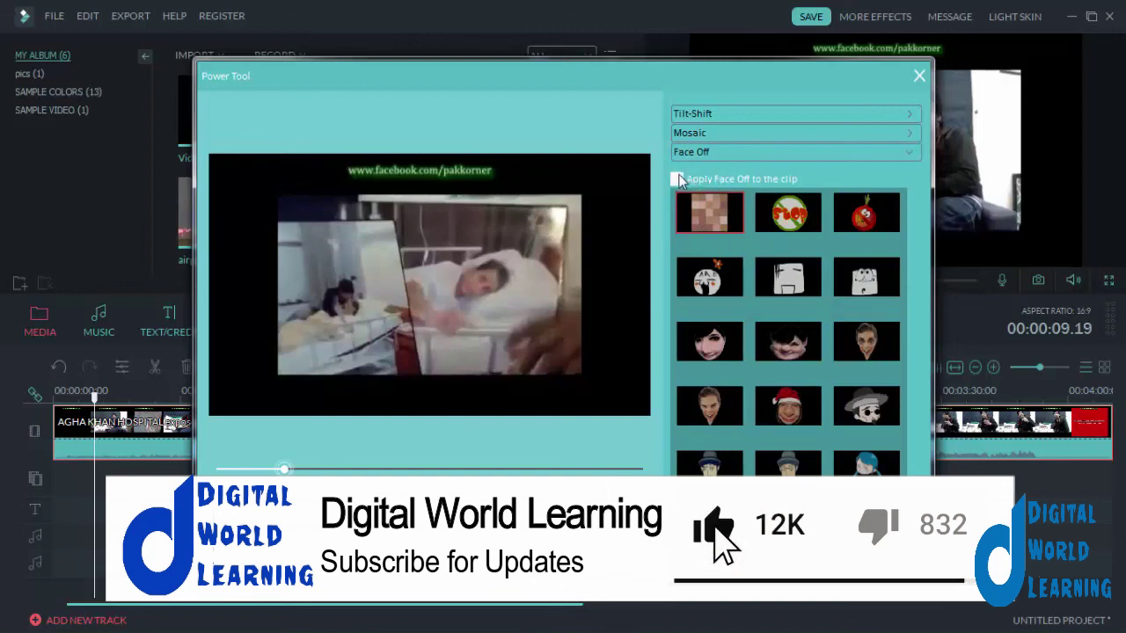
Apply Face Off with the pixel-mosaic face to the clip and confirm with OK
click(676, 179)
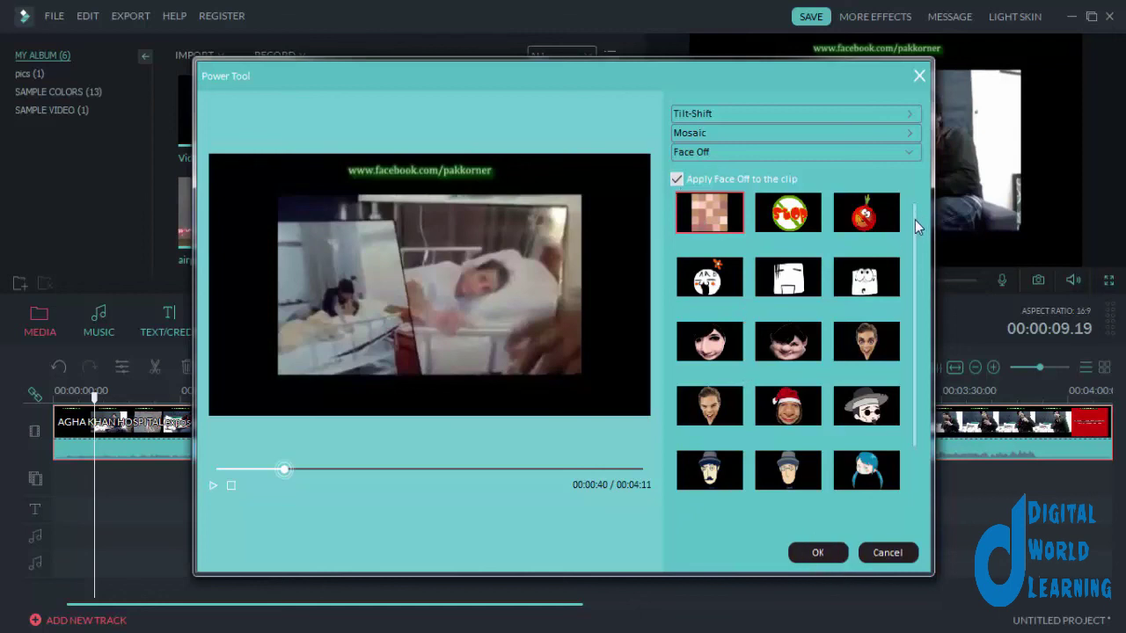
mouse_move(915, 220)
mouse_down()
mouse_move(914, 388)
mouse_move(914, 203)
mouse_up()
click(804, 552)
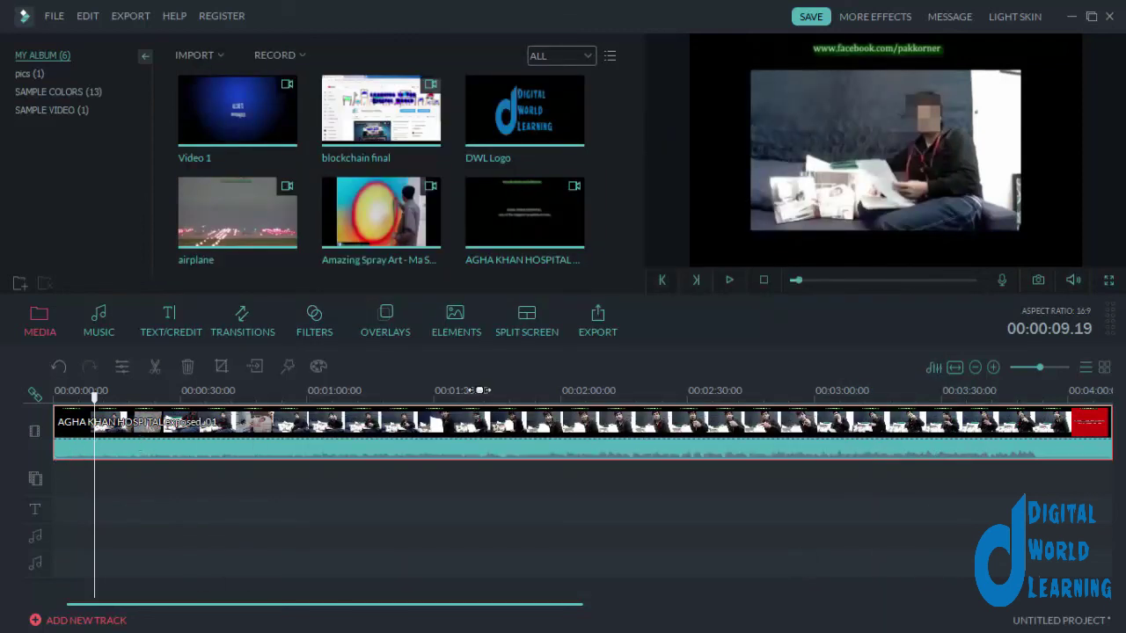
click(730, 281)
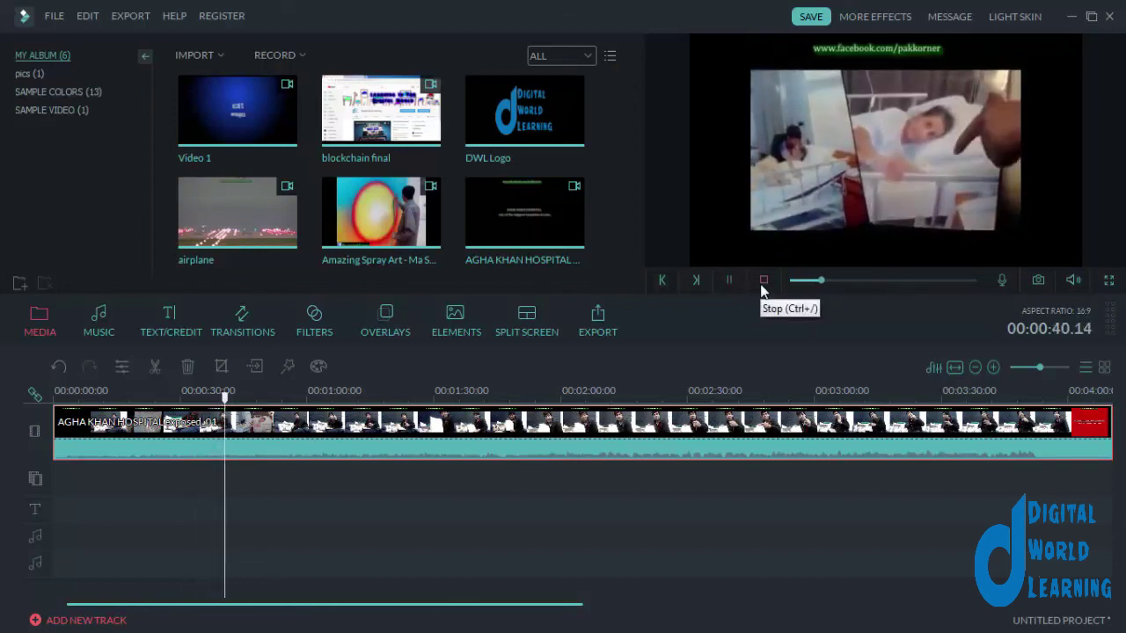
click(761, 282)
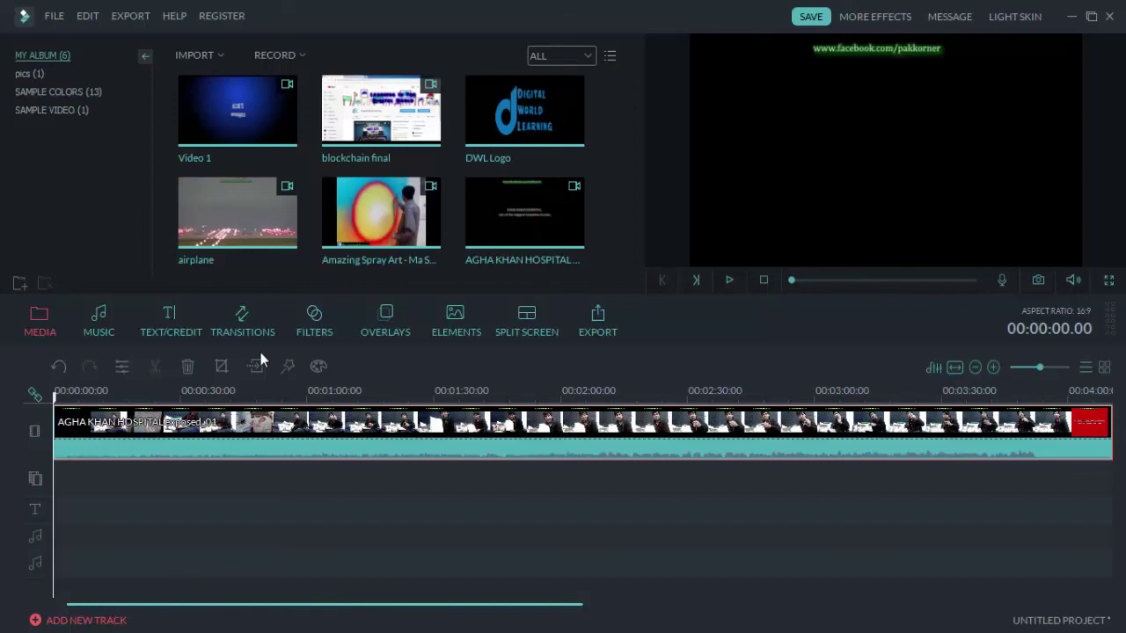
click(314, 632)
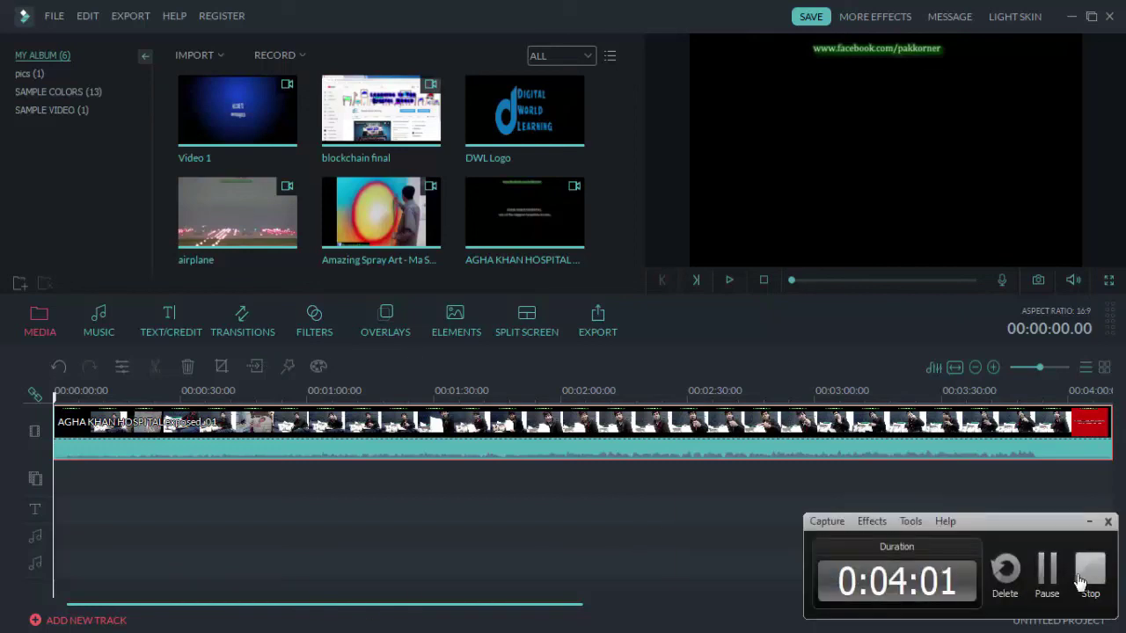